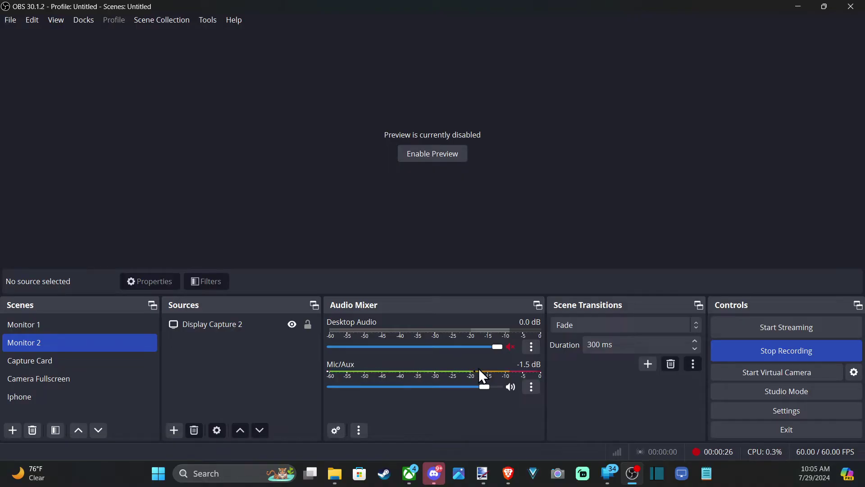
Check the Mic/Aux options and Settings' microphone device choices, including Disabled, without changing anything
left_click(537, 390)
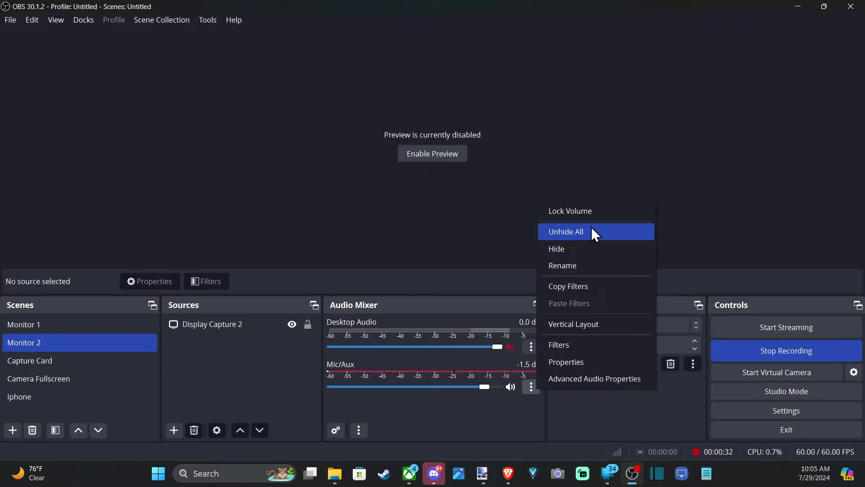
left_click(449, 425)
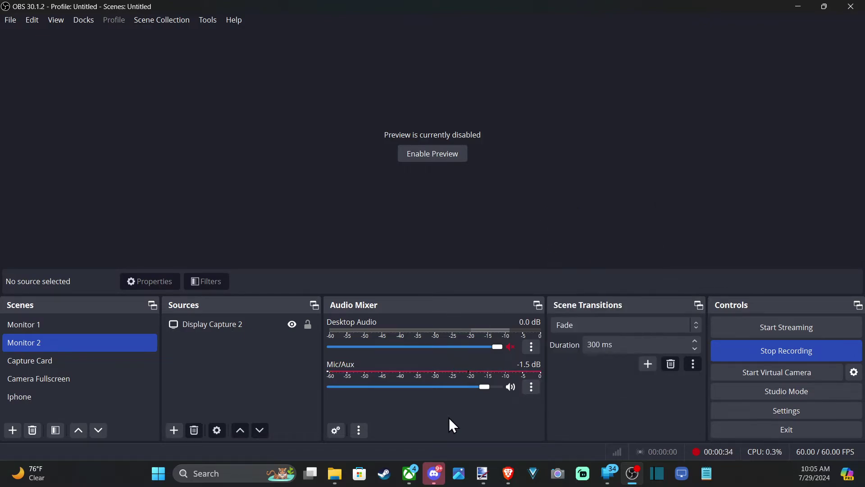
left_click(9, 20)
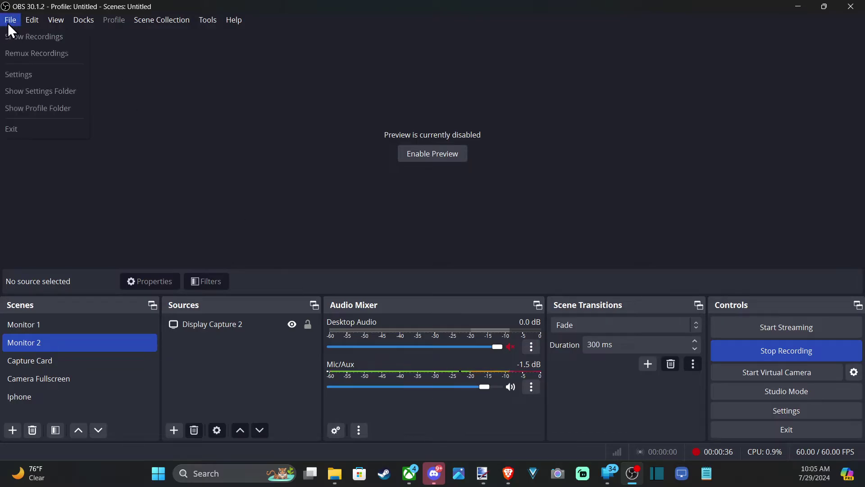
left_click(19, 80)
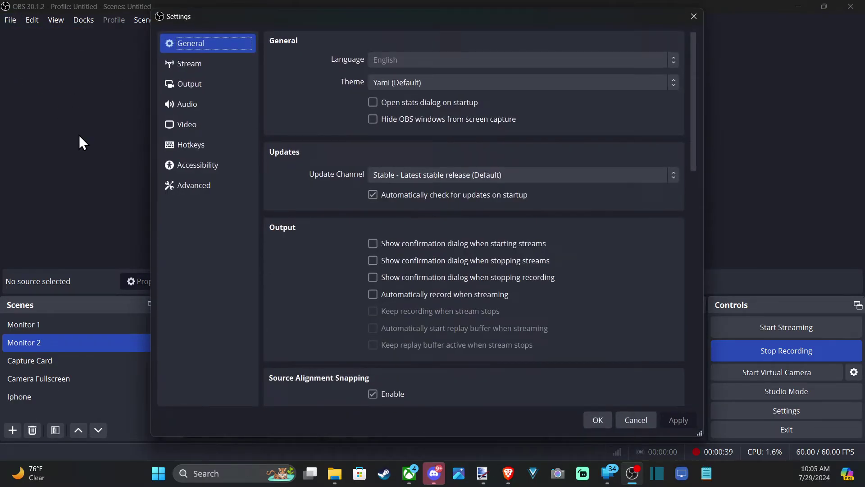
left_click(204, 110)
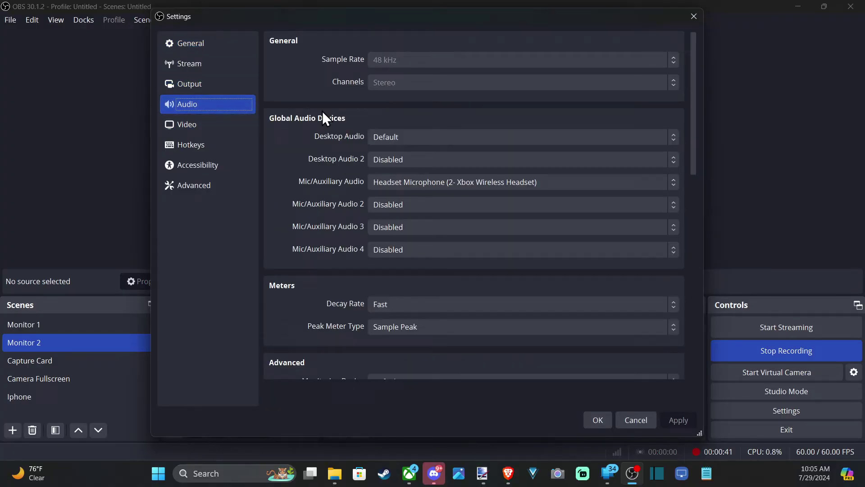
left_click(673, 181)
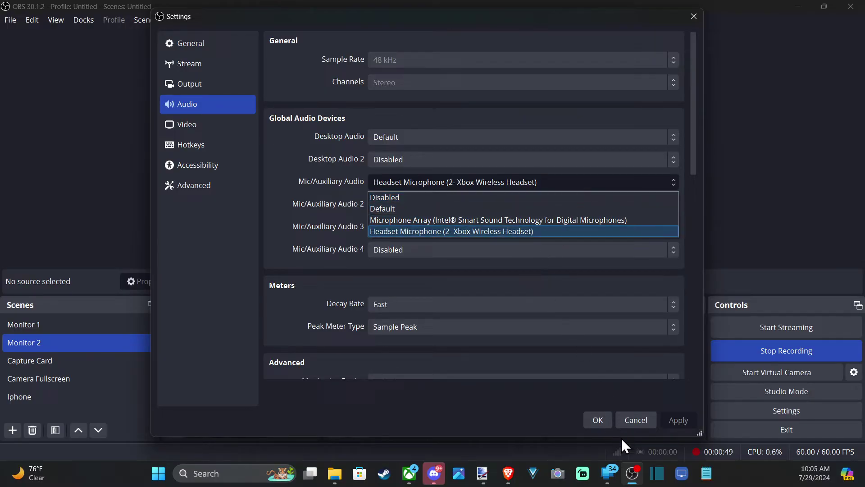
left_click(629, 418)
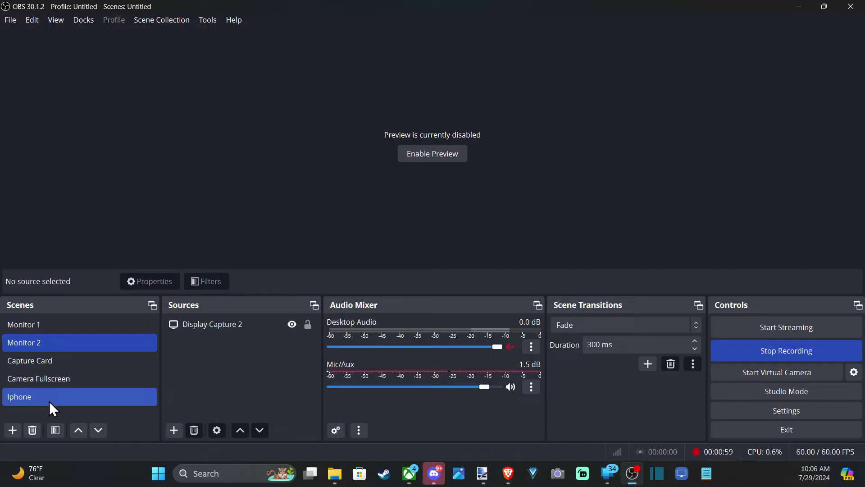
Add an Audio Input Capture source named 'Xbox Mic'
left_click(174, 431)
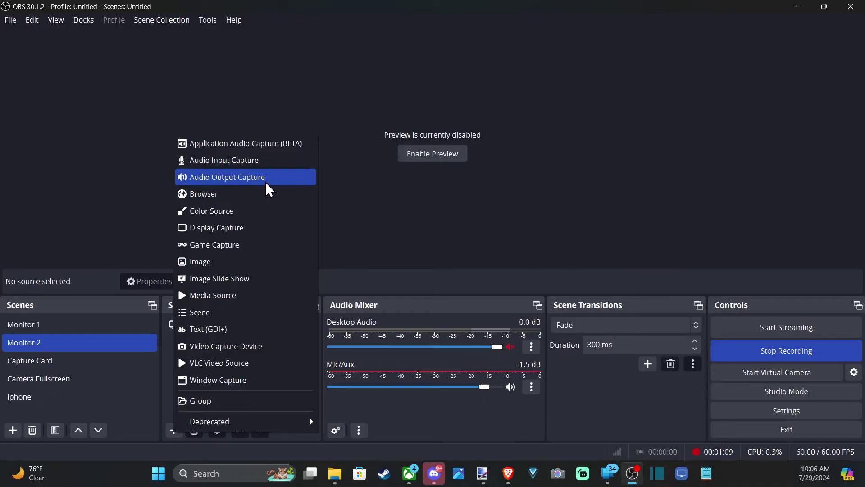
left_click(213, 164)
type("Audio Input CaptureXb")
left_click(414, 173)
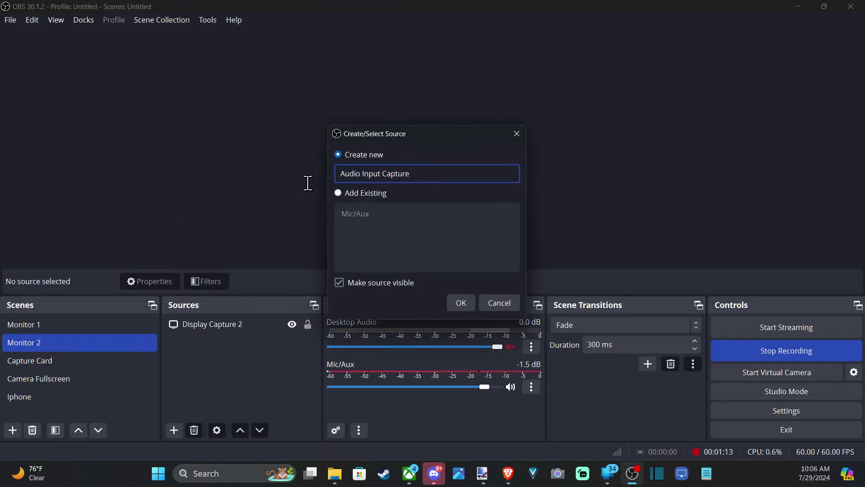
type("(Mic")
key("BackSpace")
key("BackSpace")
key("BackSpace")
key("BackSpace")
key("BackSpace")
key("BackSpace")
key("BackSpace")
type("Xbox")
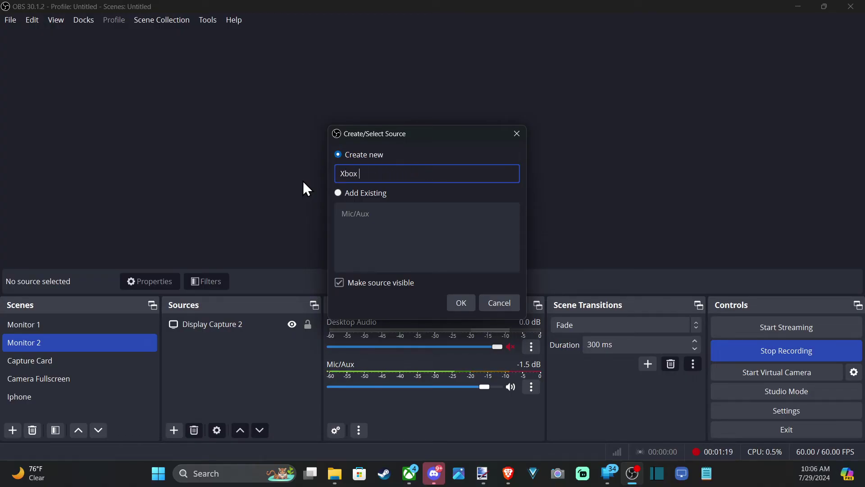
type(" Mic")
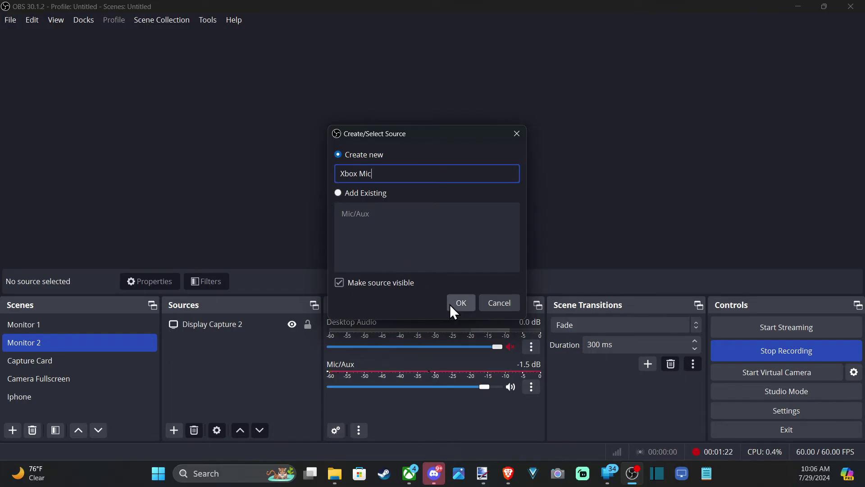
left_click(451, 302)
Keep the Xbox Mic device on Default and confirm its properties
left_click(288, 90)
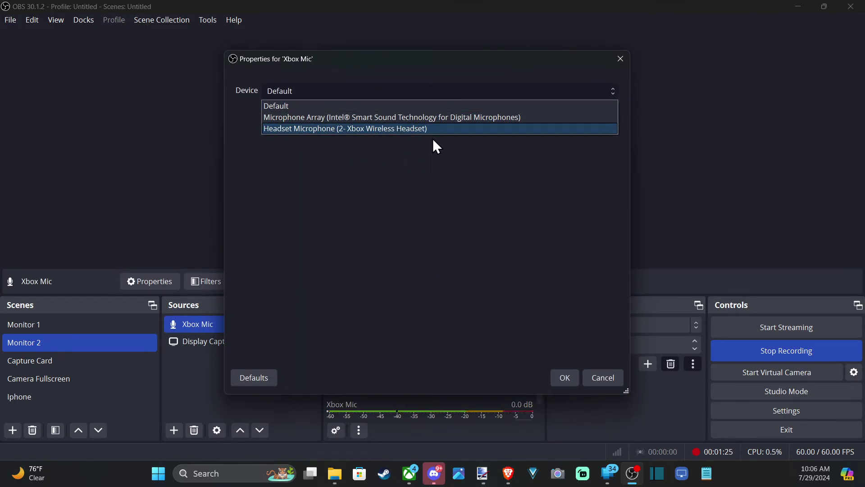
left_click(598, 379)
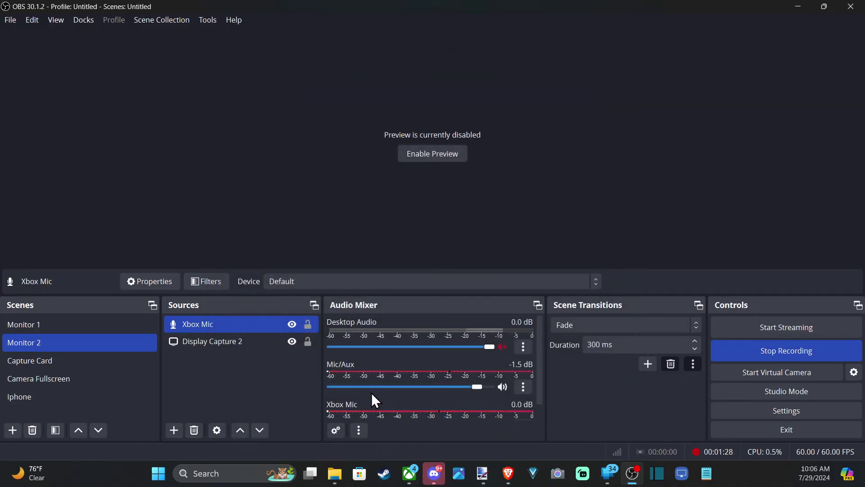
scroll(371, 395, "down", 1)
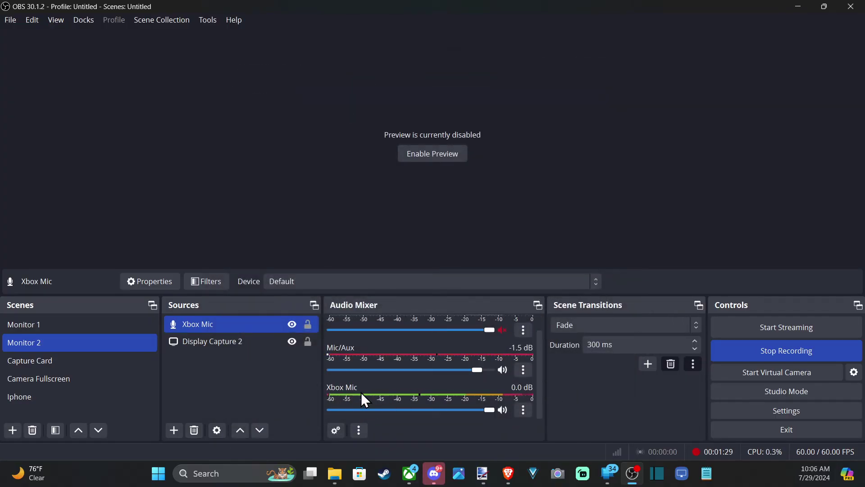
Delete the Xbox Mic source and confirm, leaving only Display Capture 2
left_click(193, 429)
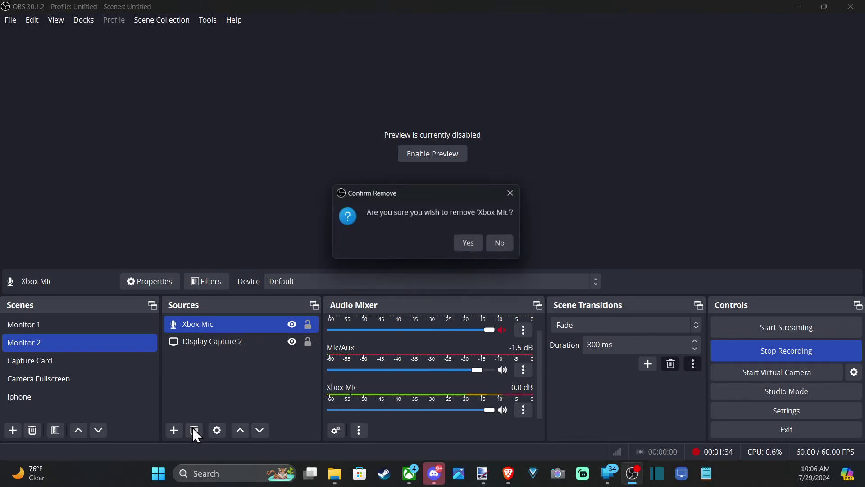
left_click(478, 242)
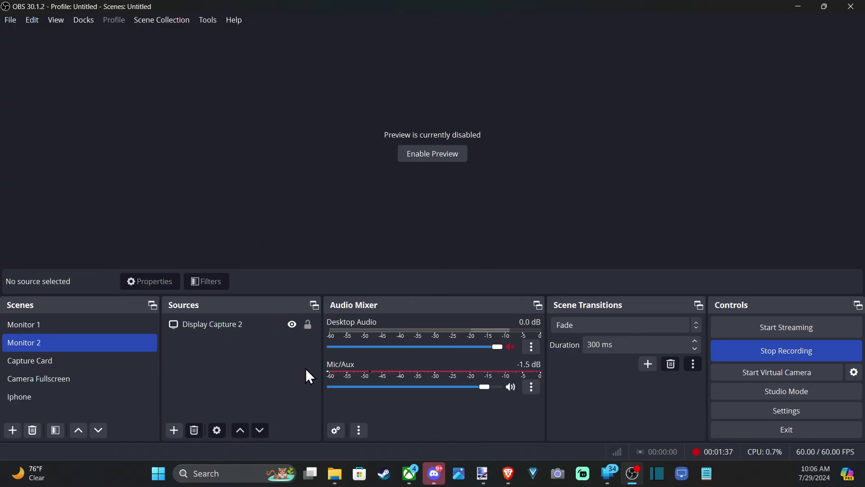